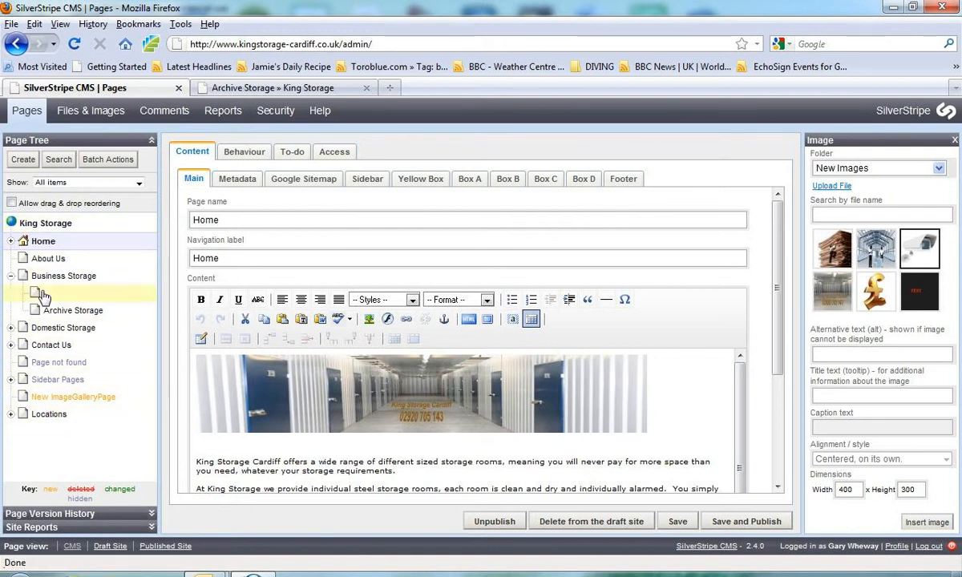
# - Open the New Images folder in the site's file library and start adding files to it
pyautogui.click(85, 116)
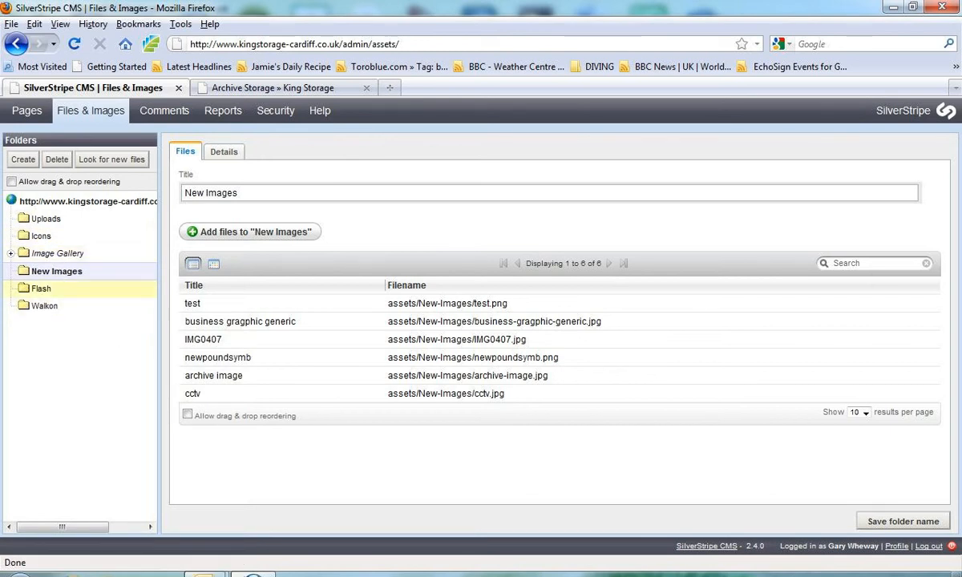
pyautogui.click(70, 273)
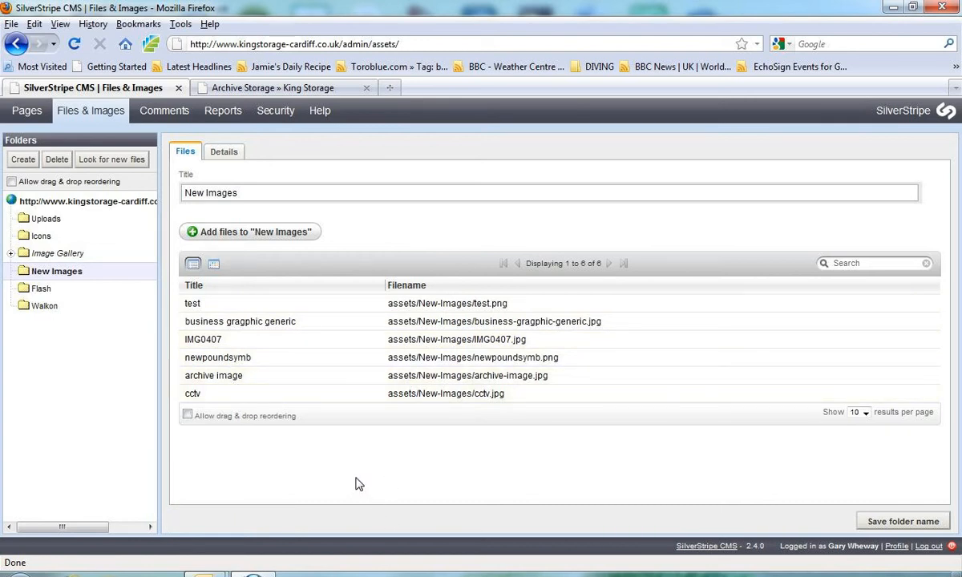
pyautogui.click(267, 233)
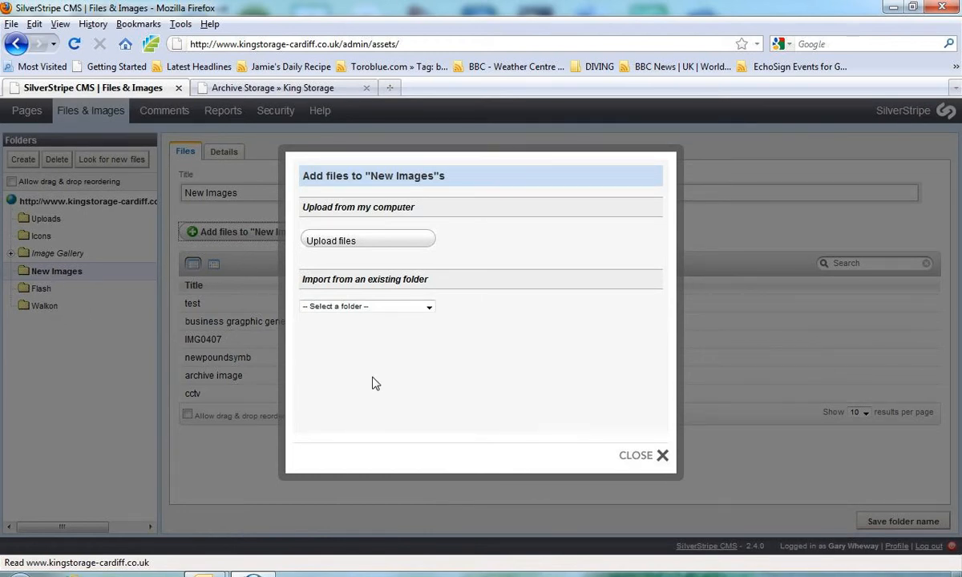
# - Upload "bubble wrap & tape gun.jpg" from the MARKETING IMAGES ISTOCK folder into New Images and save the folder
pyautogui.click(317, 243)
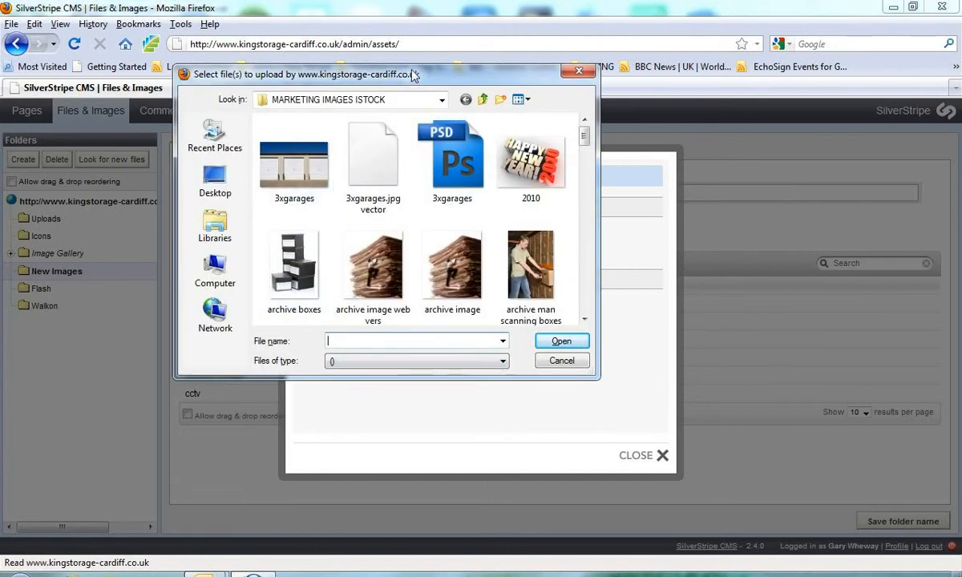
pyautogui.moveTo(413, 74); pyautogui.dragTo(459, 90)
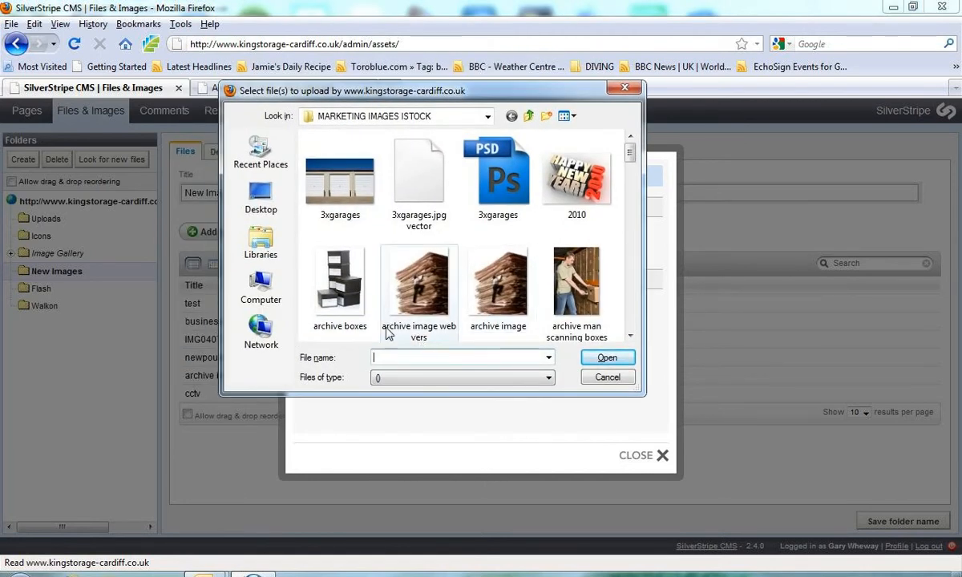
pyautogui.click(631, 337)
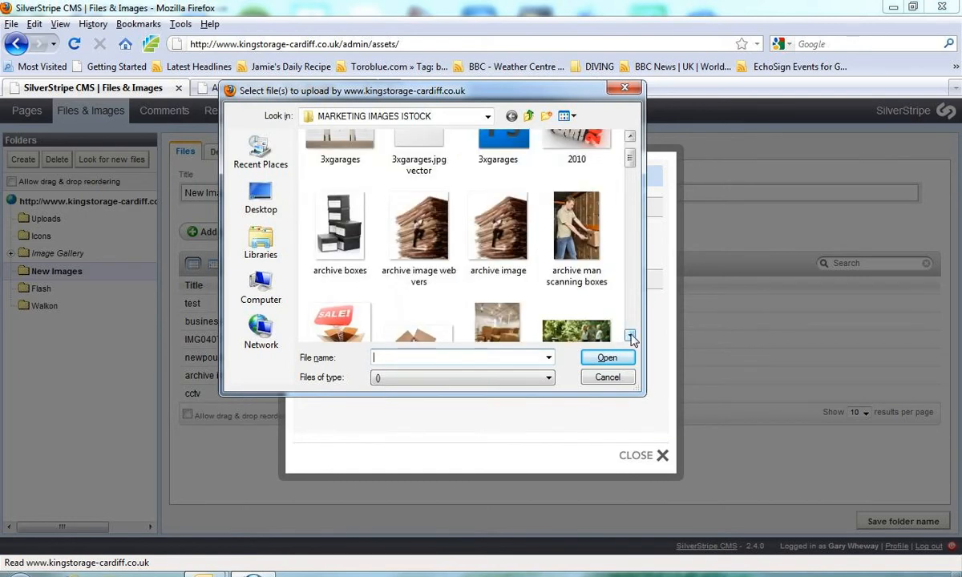
pyautogui.click(631, 337)
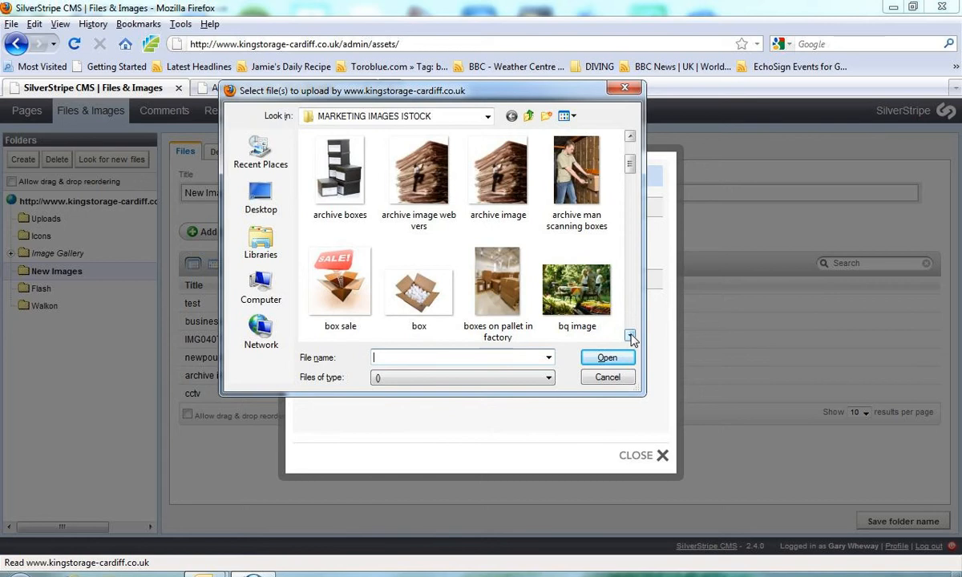
pyautogui.click(631, 337)
pyautogui.click(631, 337)
pyautogui.click(631, 336)
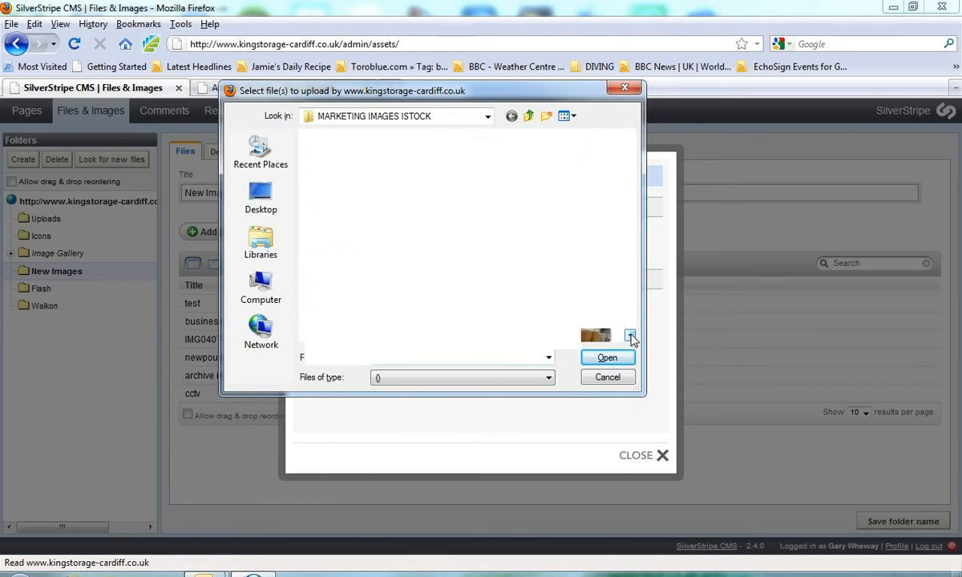
pyautogui.click(421, 231)
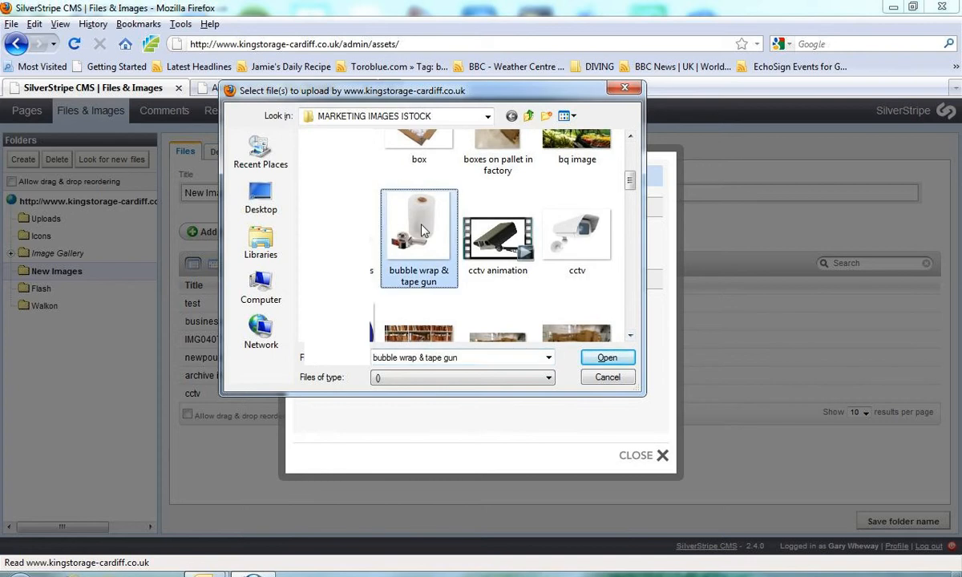
pyautogui.doubleClick(423, 230)
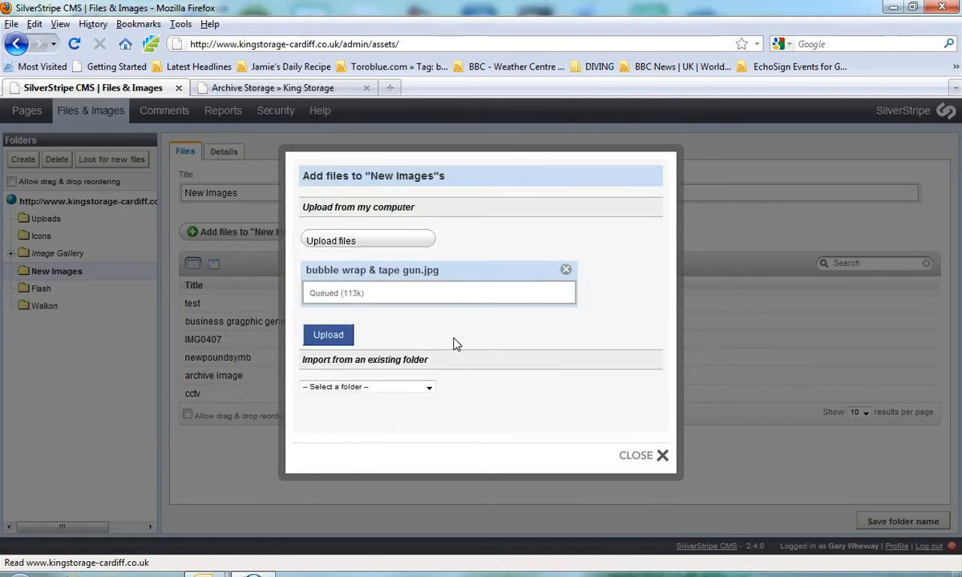
pyautogui.click(327, 335)
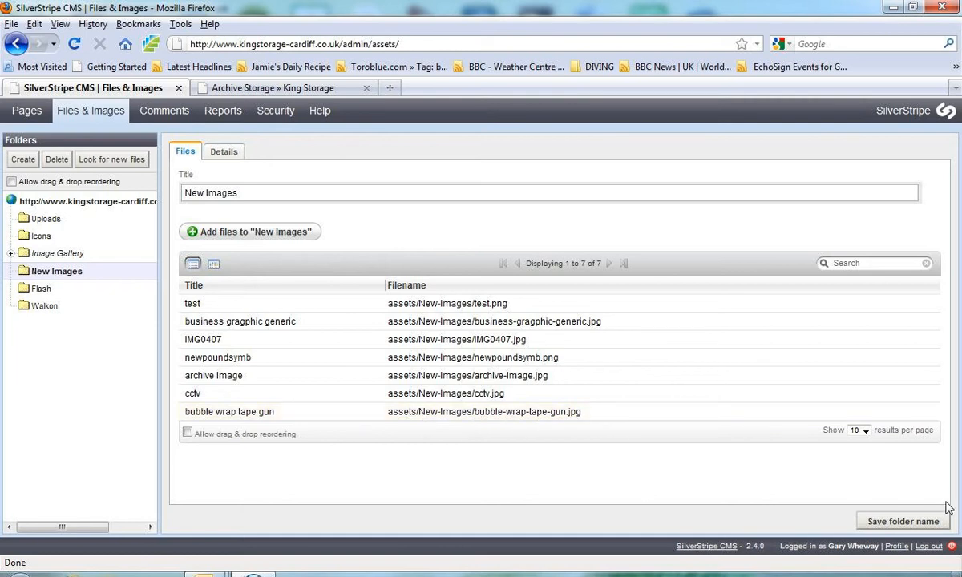
pyautogui.click(872, 520)
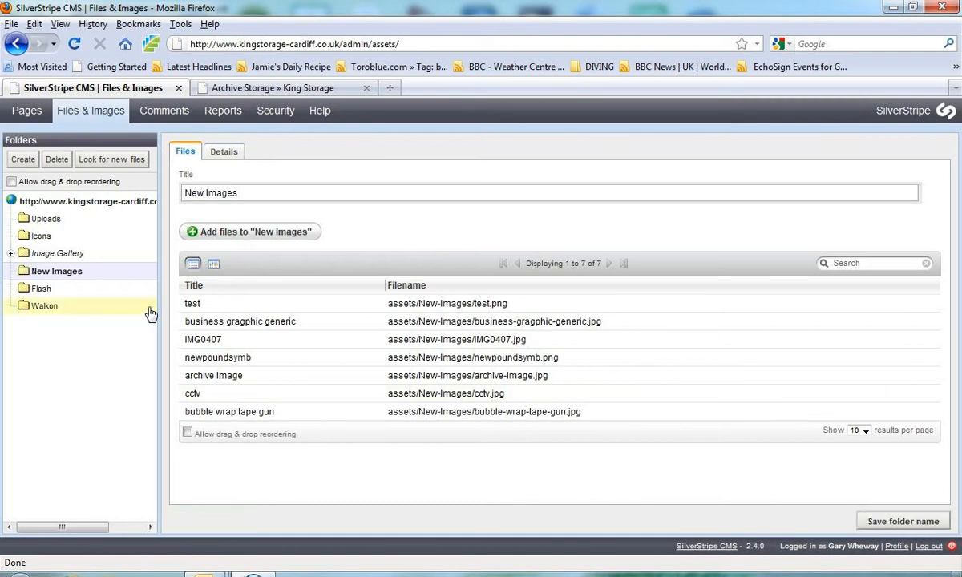
# - Return to the site's pages and open the Archive Storage page under Business Storage for editing
pyautogui.click(23, 114)
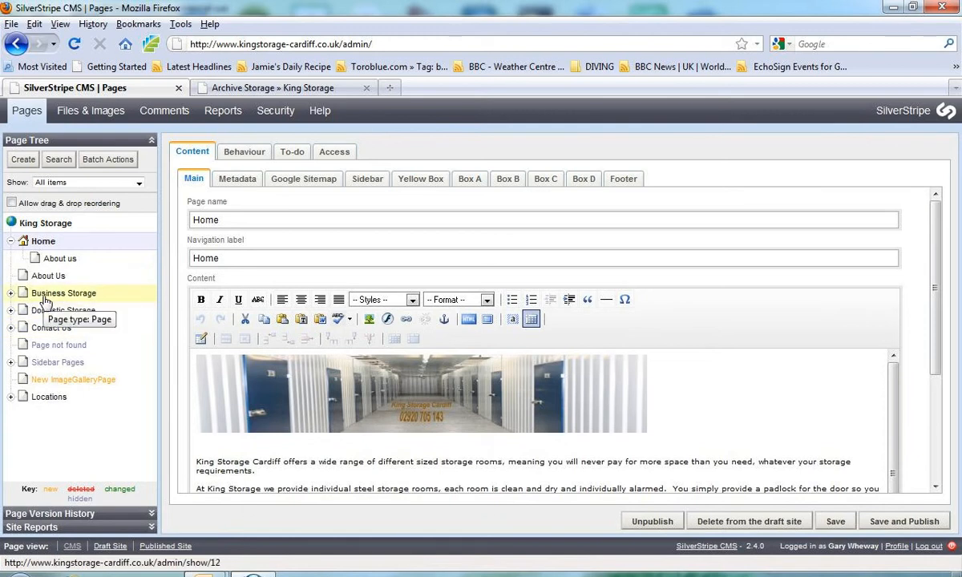
pyautogui.click(16, 296)
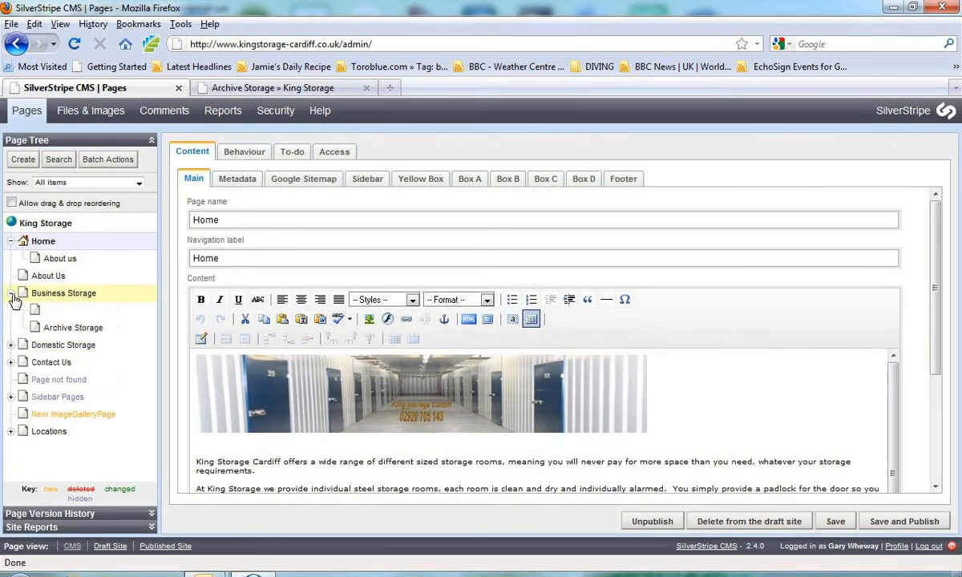
pyautogui.click(67, 331)
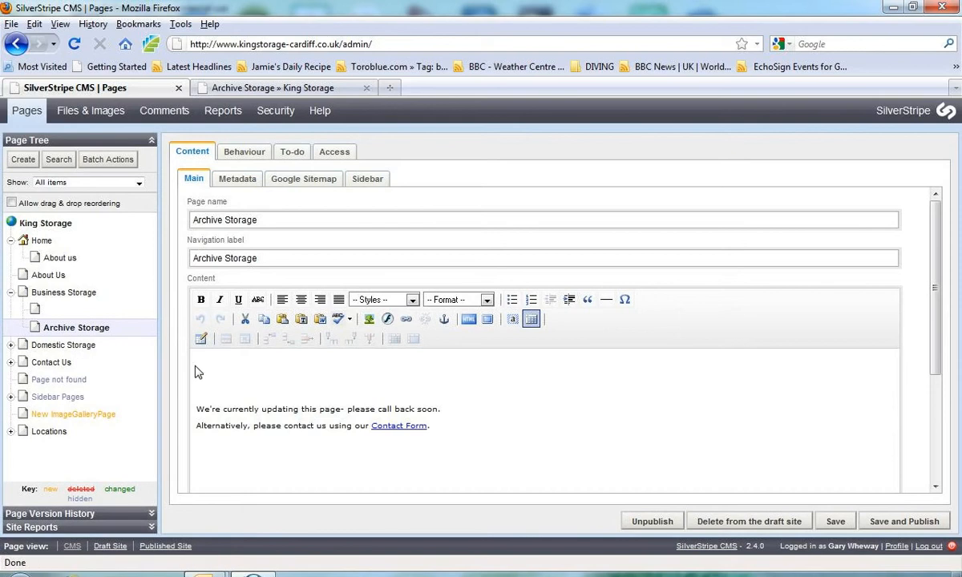
# - Insert the bubble wrap image from the New Images folder at the start of the page content, aligned "Centered, on its own."
pyautogui.click(207, 374)
pyautogui.click(369, 320)
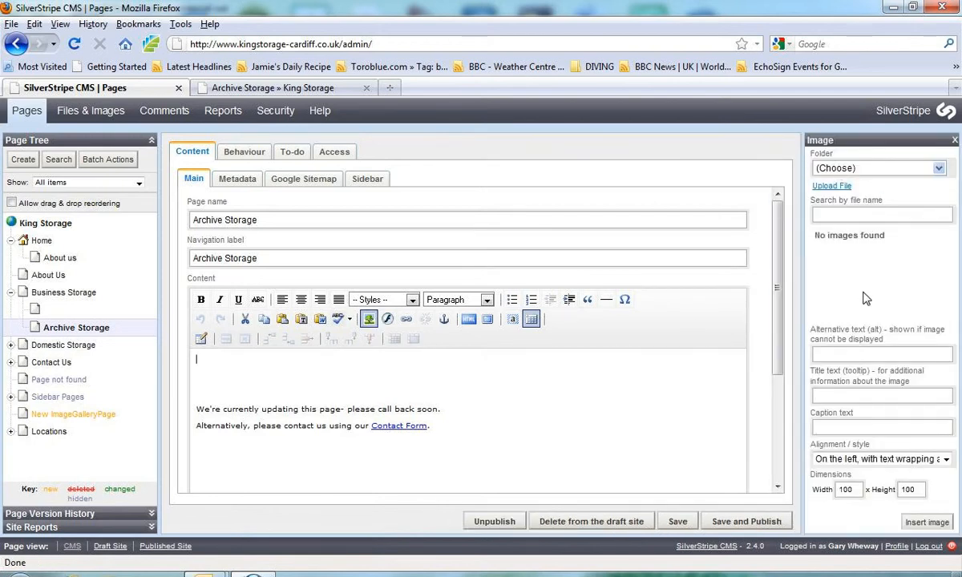
pyautogui.click(939, 169)
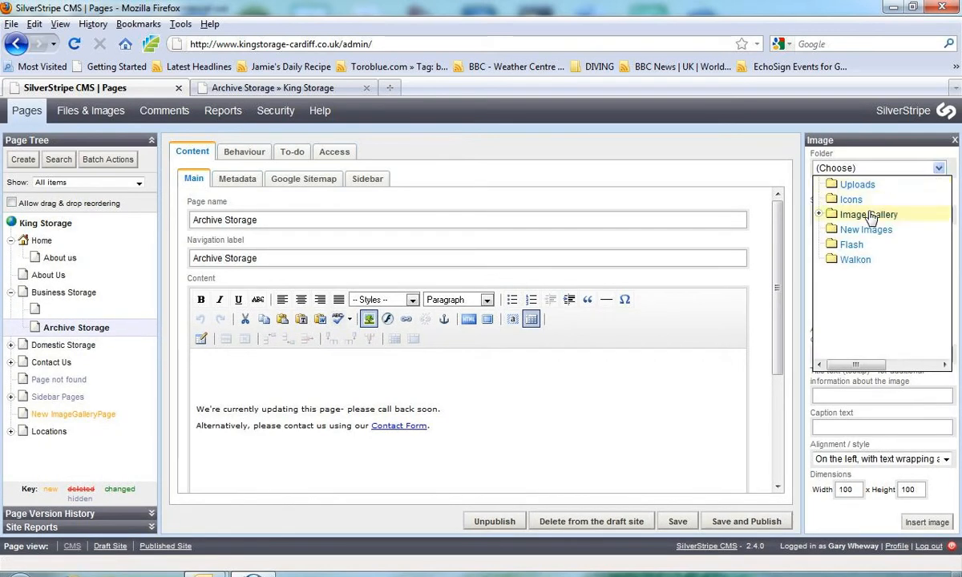
pyautogui.click(866, 231)
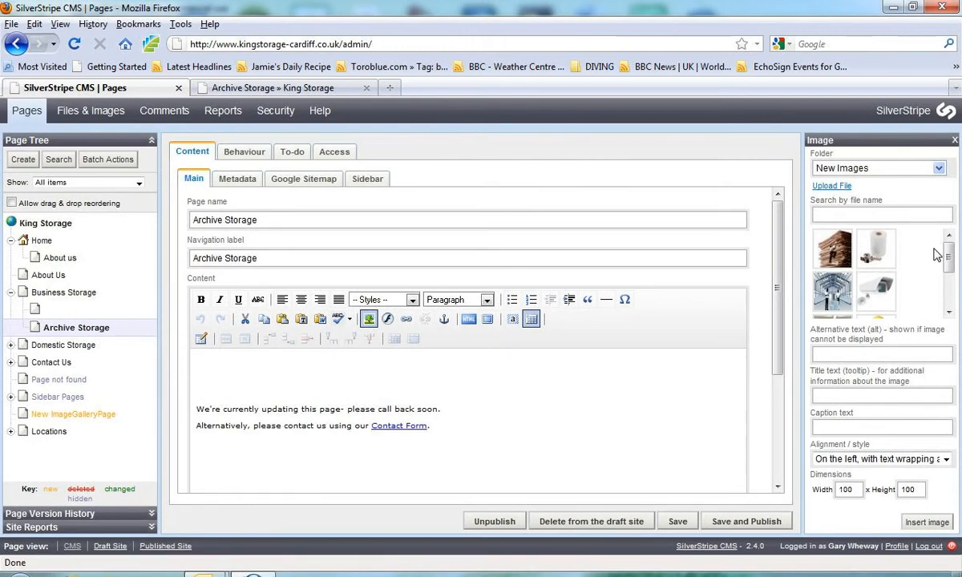
pyautogui.click(882, 253)
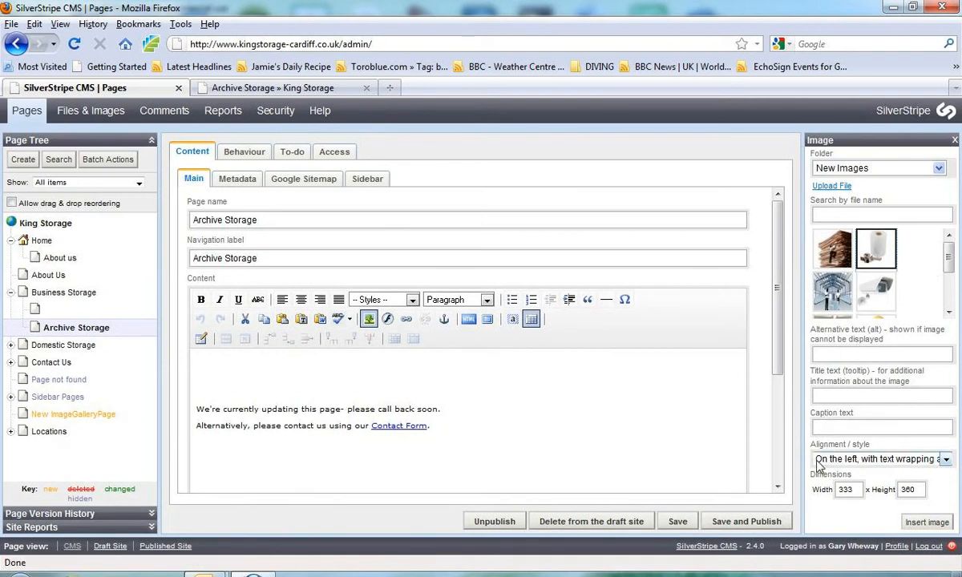
pyautogui.click(945, 460)
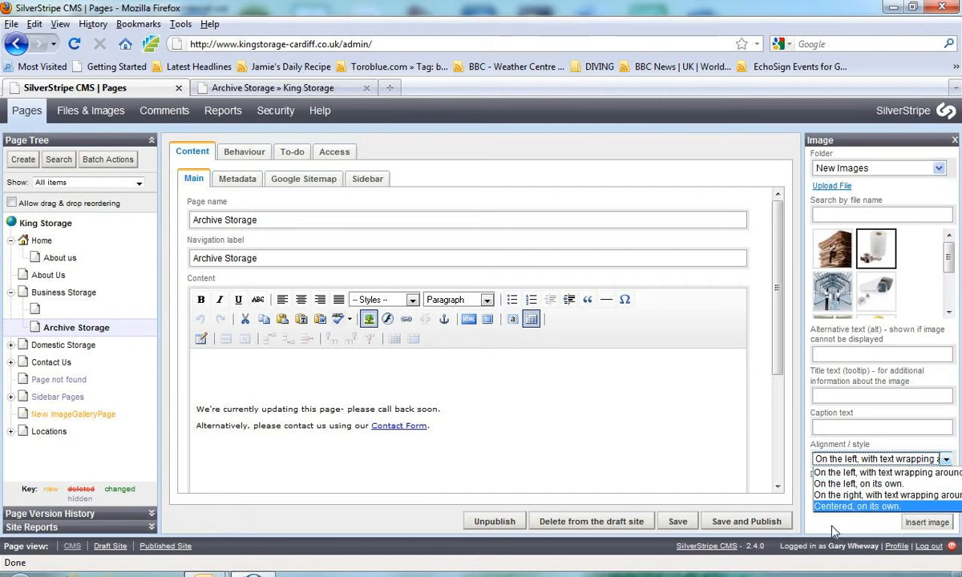
pyautogui.click(854, 508)
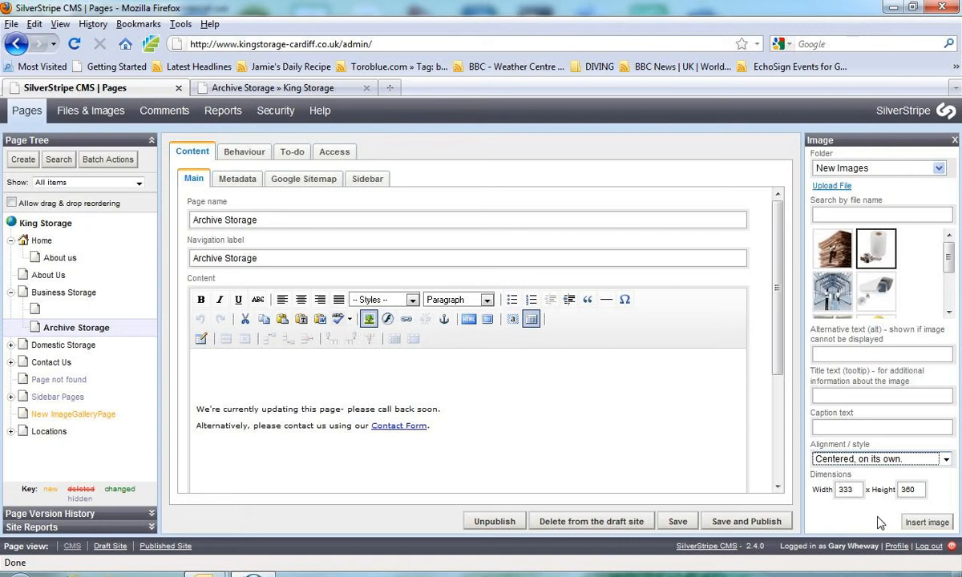
pyautogui.click(927, 522)
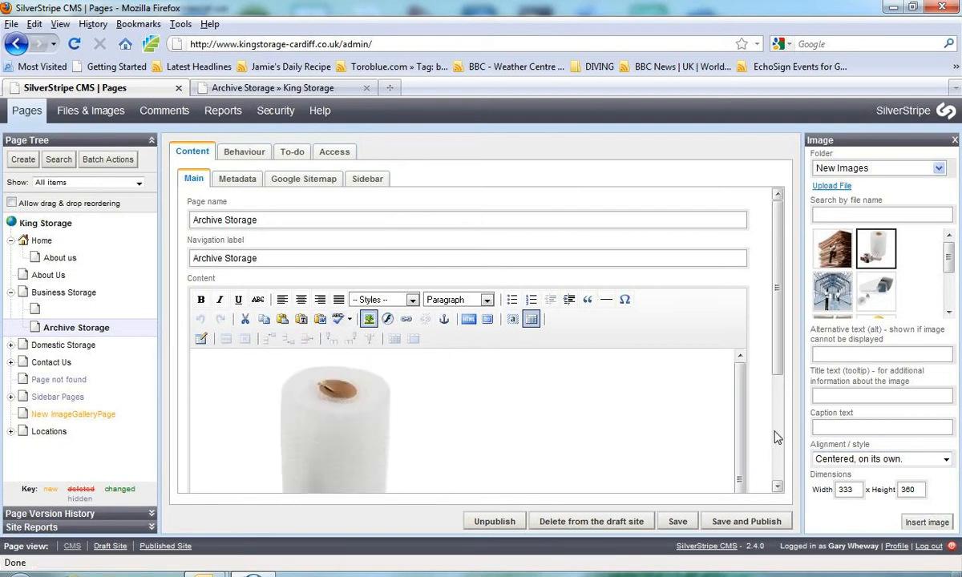
# - Check the inserted bubble wrap image in the content, then save and publish the Archive Storage page
pyautogui.scroll(-4, 778, 441)
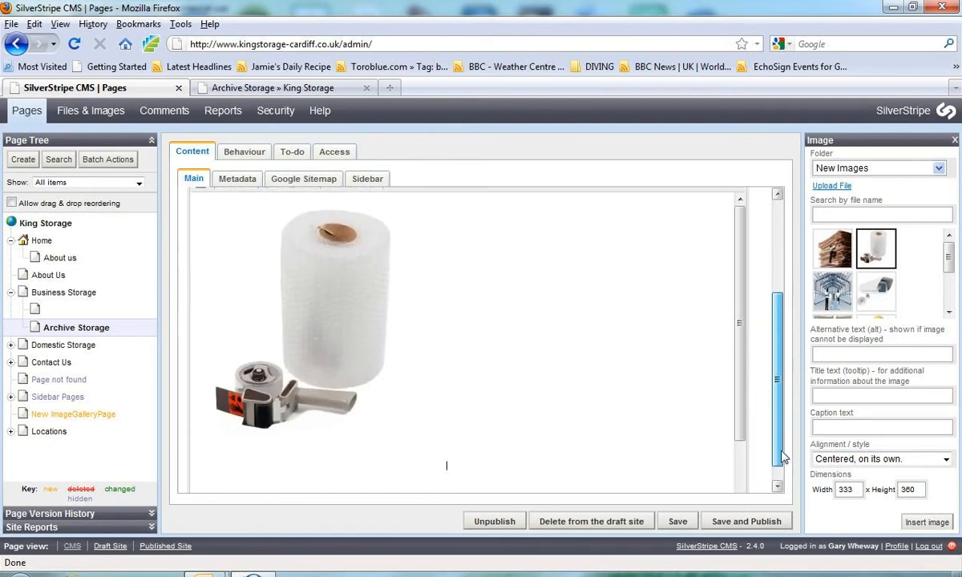
pyautogui.moveTo(782, 457)
pyautogui.mouseDown()
pyautogui.moveTo(784, 468)
pyautogui.moveTo(778, 403)
pyautogui.moveTo(780, 444)
pyautogui.mouseUp()
pyautogui.click(752, 521)
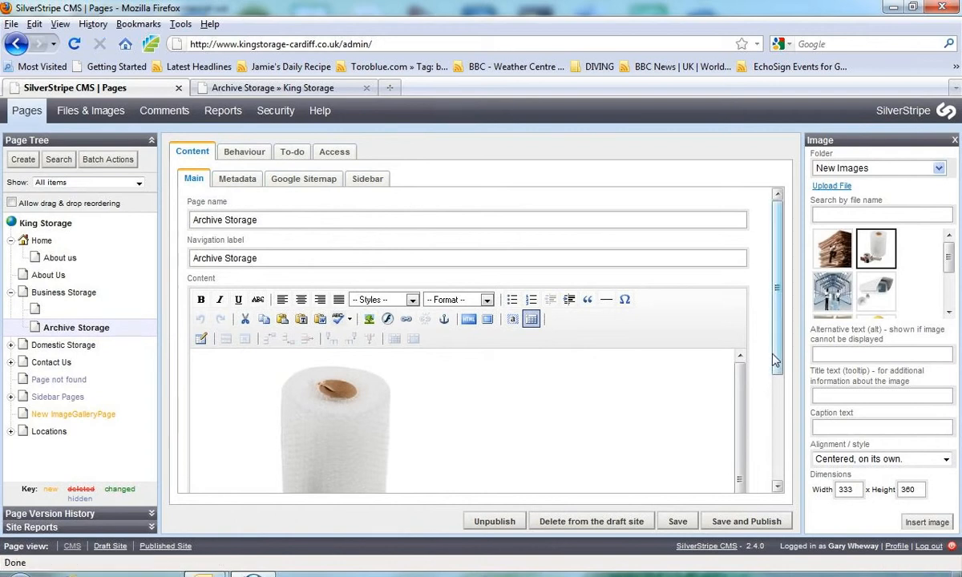
# - View the published version of the Archive Storage page and examine the bubble wrap image on it
pyautogui.scroll(-3, 760, 403)
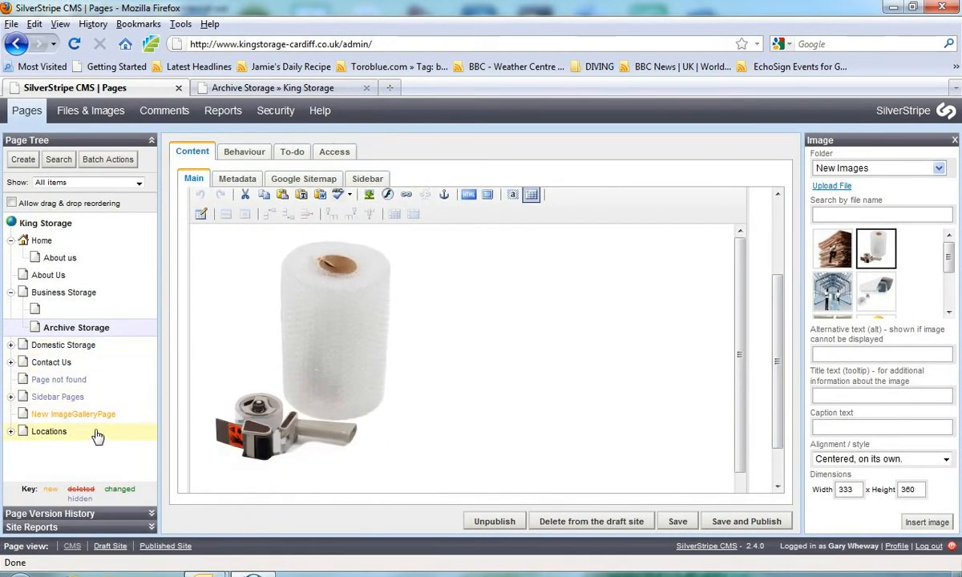
pyautogui.click(169, 550)
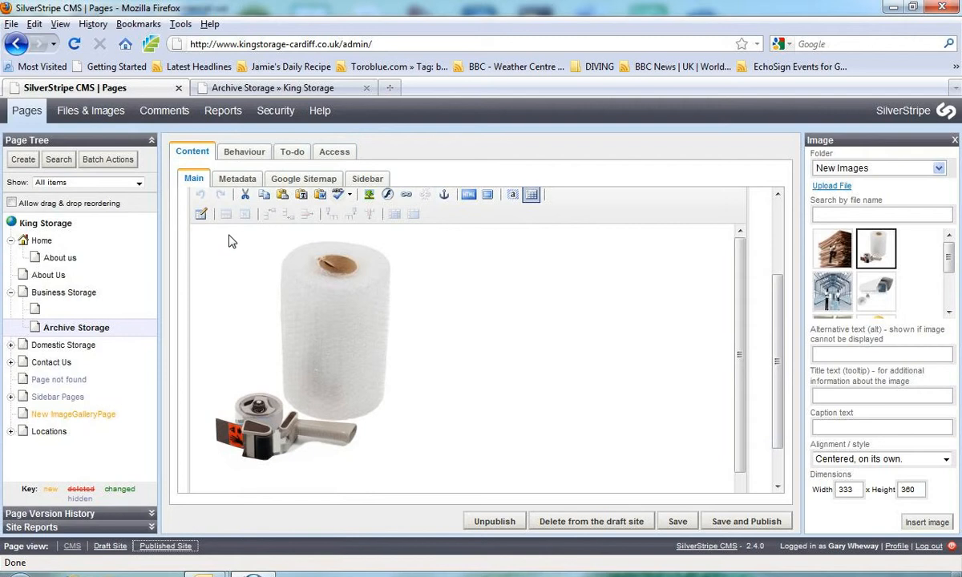
pyautogui.click(252, 88)
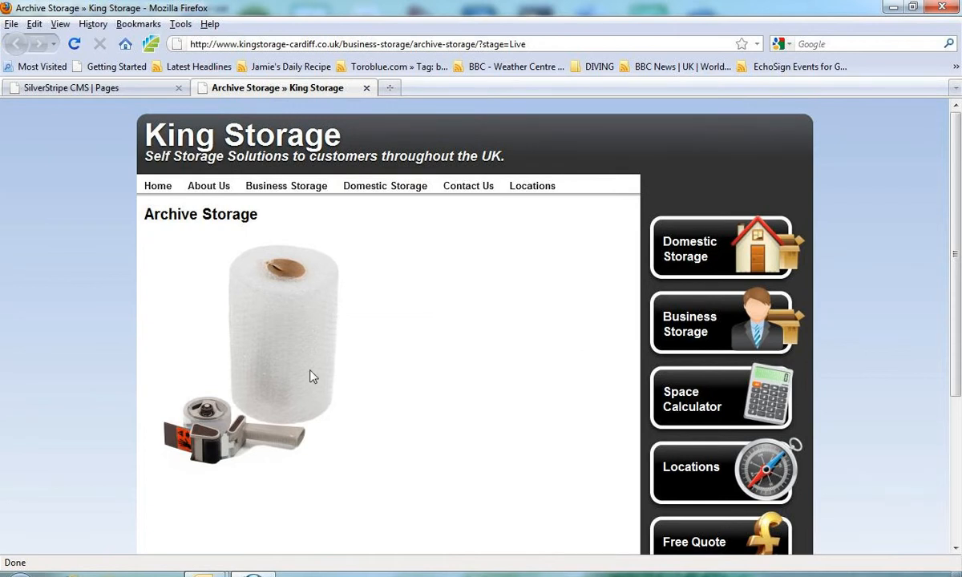
pyautogui.moveTo(956, 276); pyautogui.dragTo(941, 304)
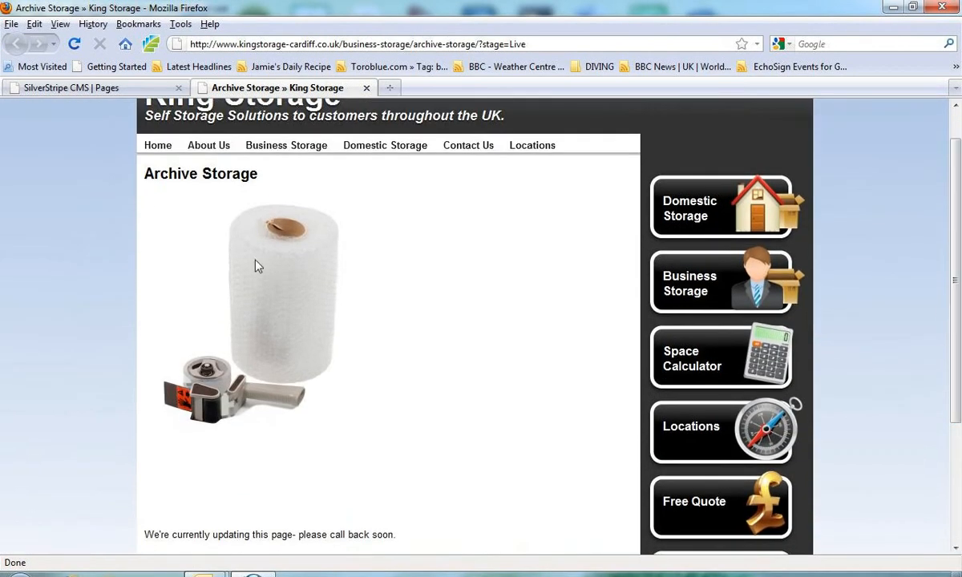
# - Delete the bubble wrap image from the Archive Storage content in the CMS, then save and publish the page
pyautogui.click(69, 90)
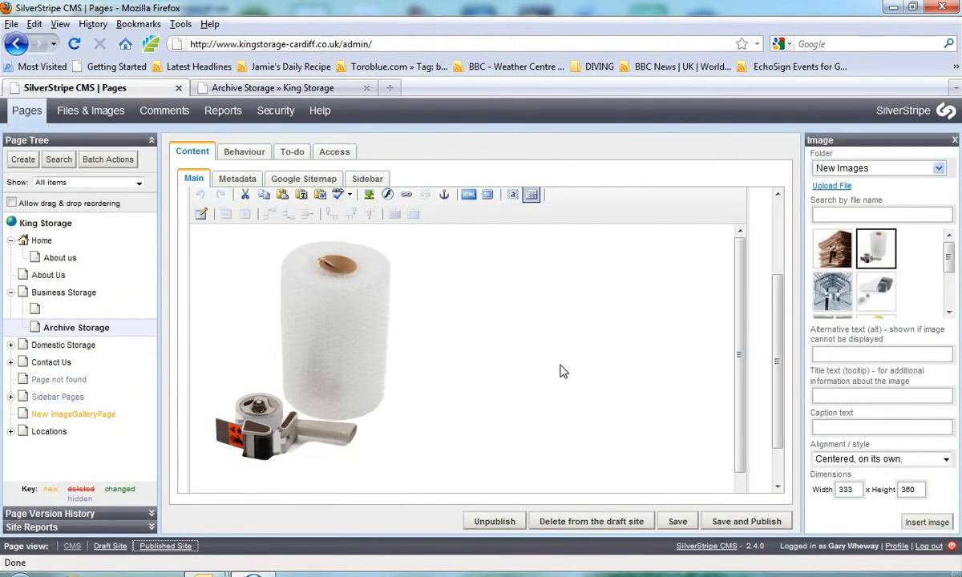
pyautogui.click(298, 337)
pyautogui.press('Delete')
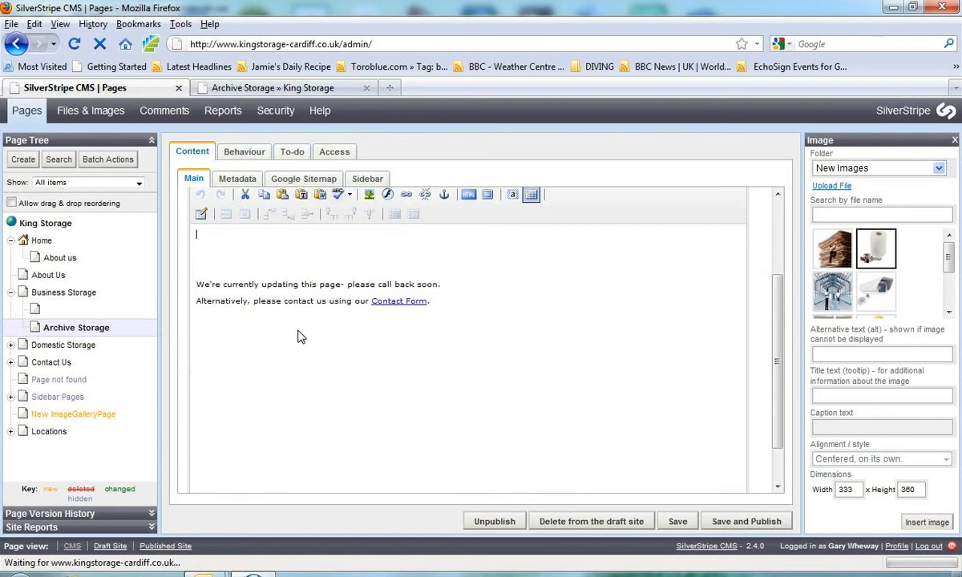
pyautogui.click(731, 523)
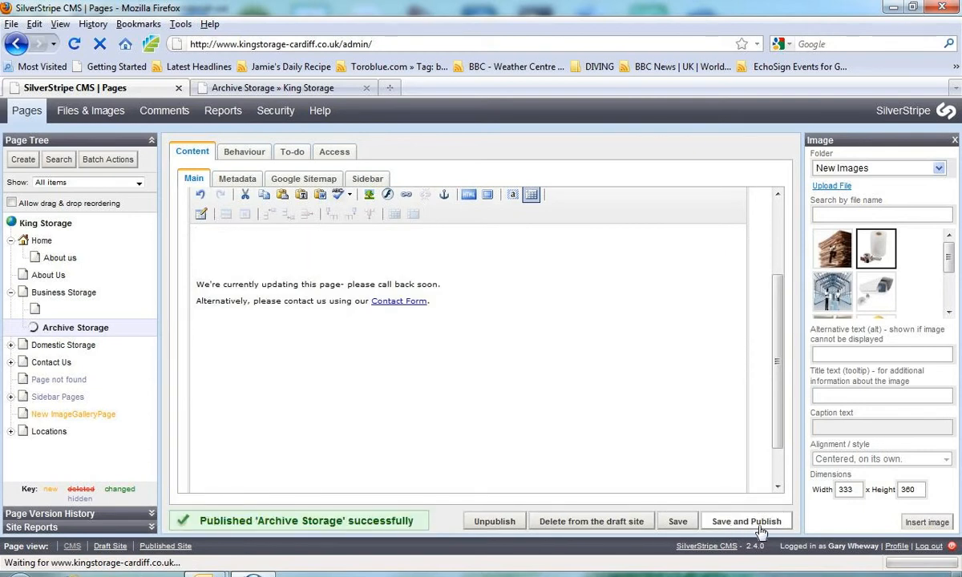
# - Reload the live Archive Storage page to check the image removal, then return to the CMS
pyautogui.click(291, 90)
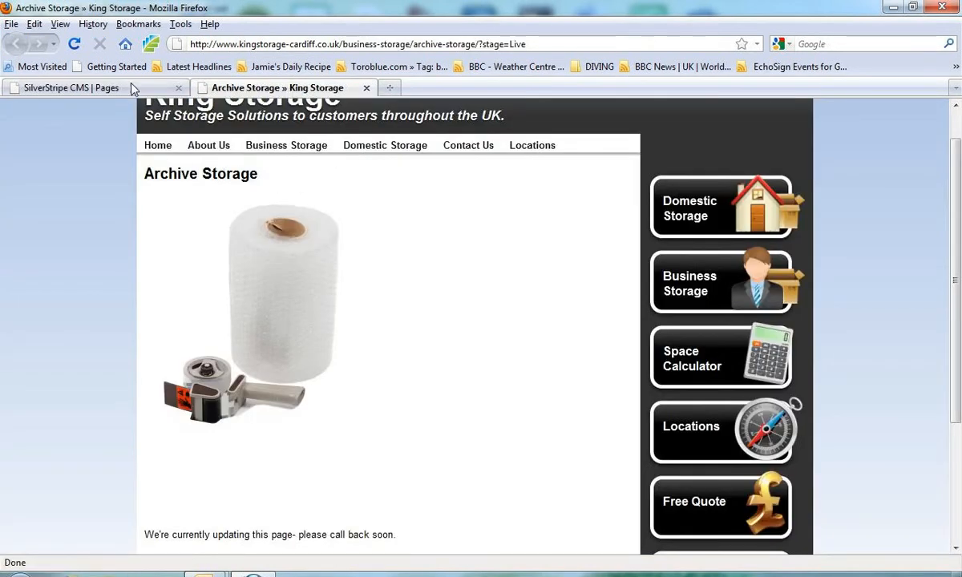
pyautogui.click(73, 45)
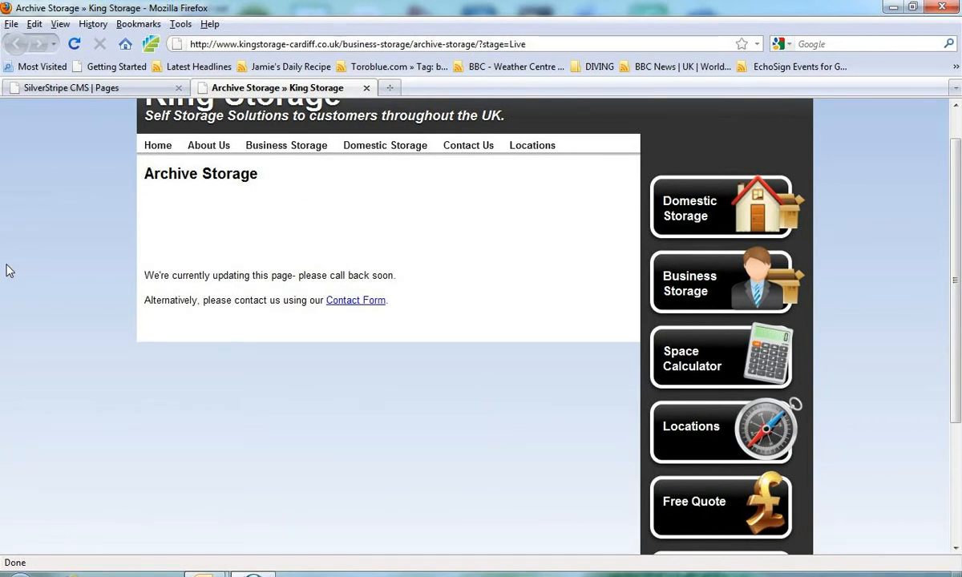
pyautogui.click(116, 87)
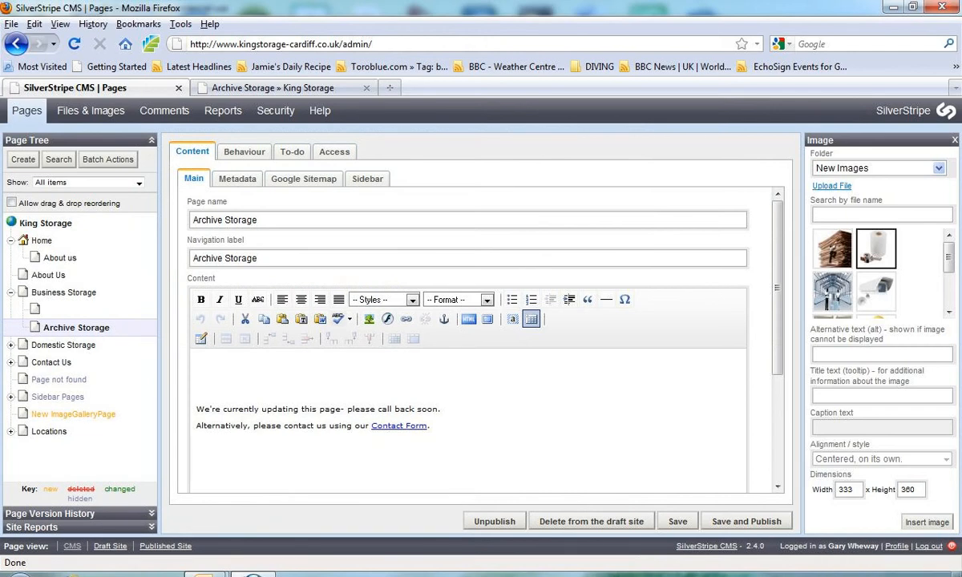
pyautogui.click(806, 576)
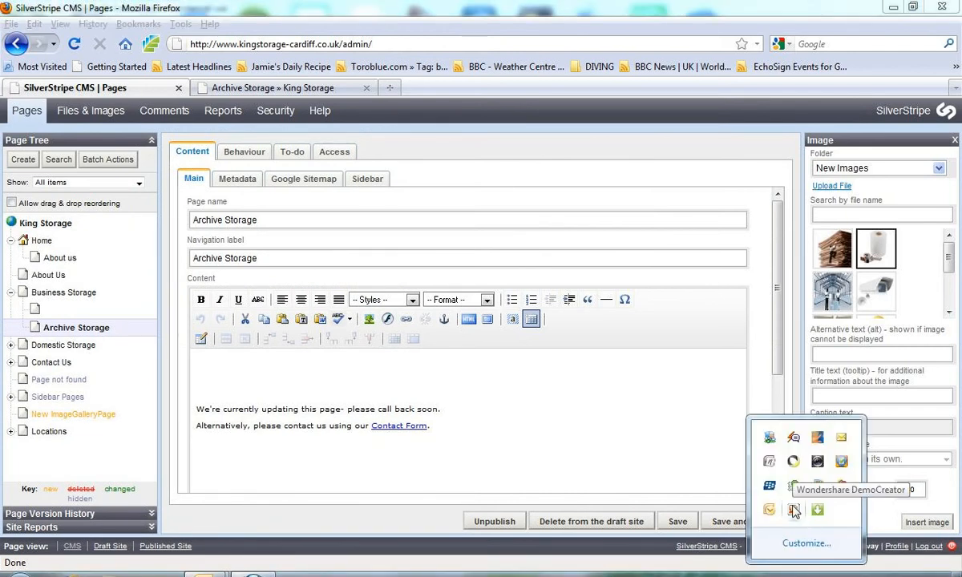